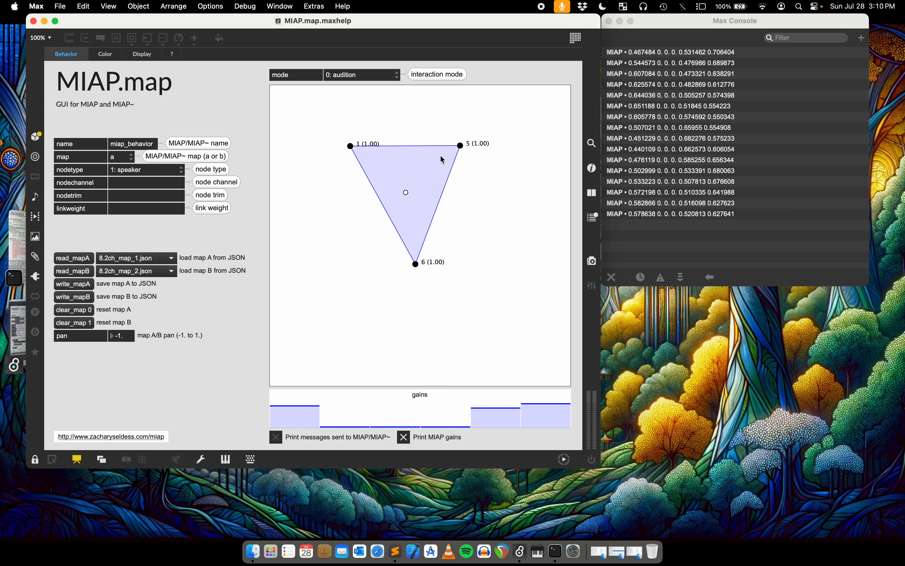
Reposition the audition point several times inside the triangle formed by nodes 1, 5 and 6 on the map.
left_click_drag(406, 192, 392, 165)
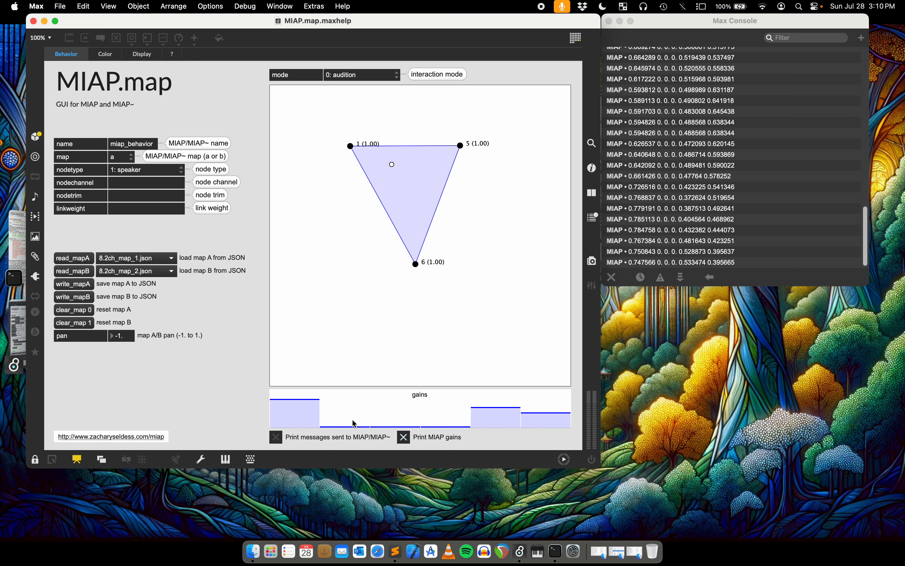
mouse_move(401, 176)
left_mouse_down()
mouse_move(427, 185)
mouse_move(416, 178)
mouse_move(426, 209)
mouse_move(384, 169)
left_mouse_up()
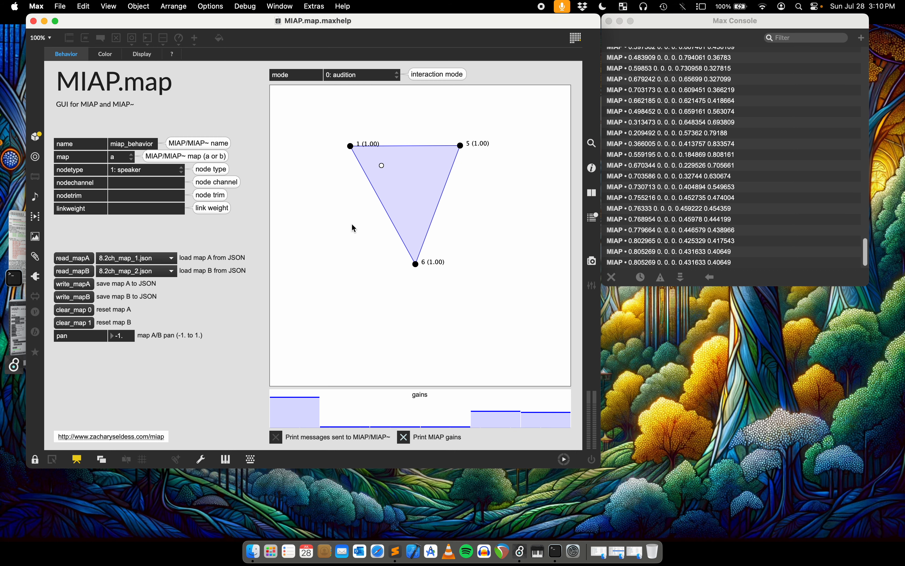
left_click(388, 183)
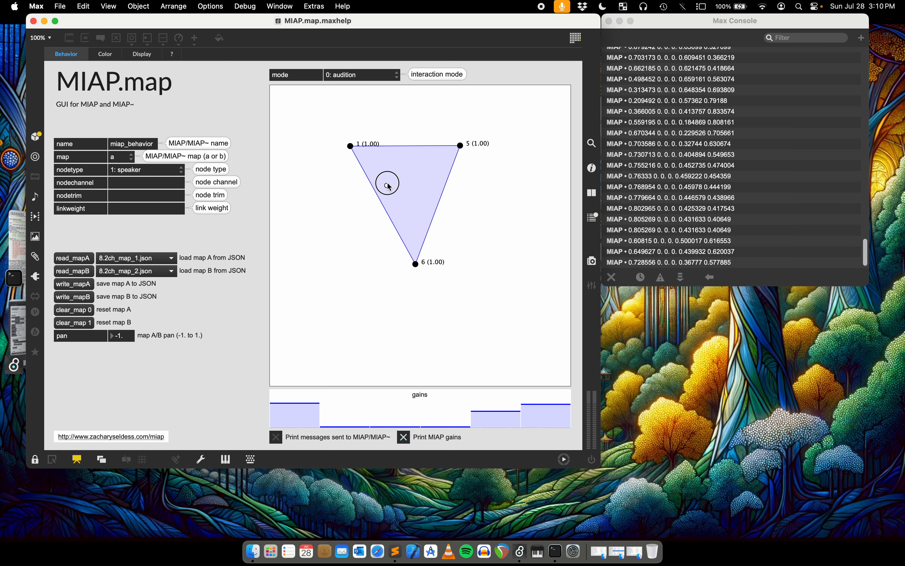
Switch to the MIAP~ help patch and compare its traditional signal outlet version with its MC signal outlet version.
left_click(33, 21)
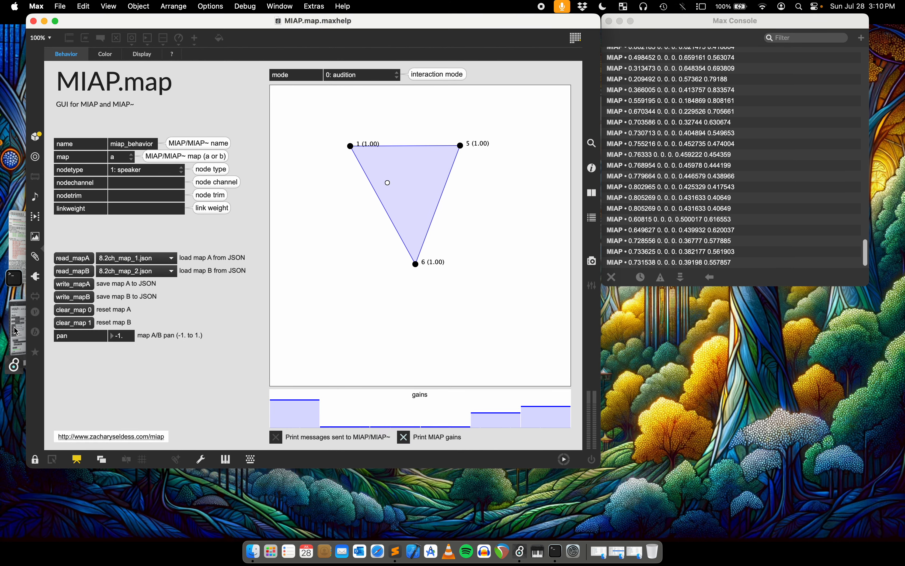
left_click(14, 326)
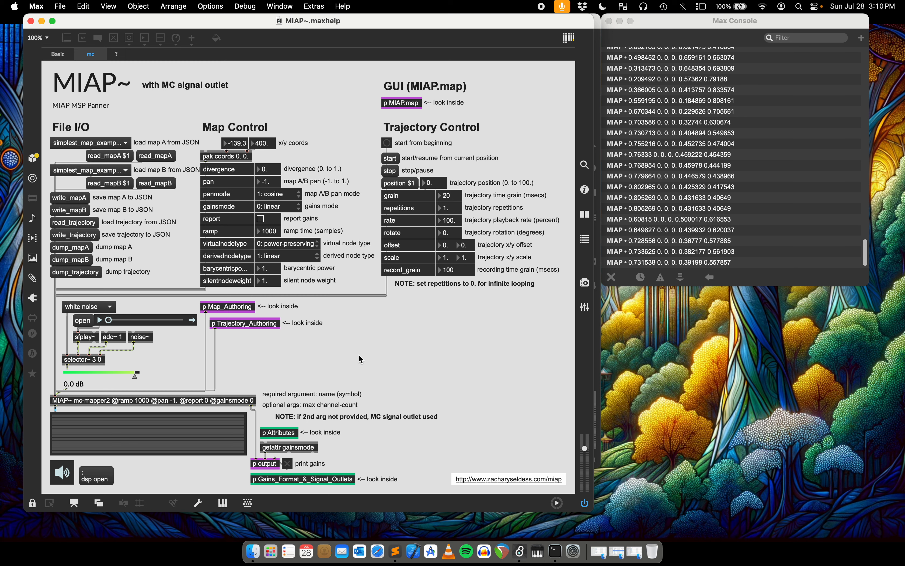
left_click(58, 54)
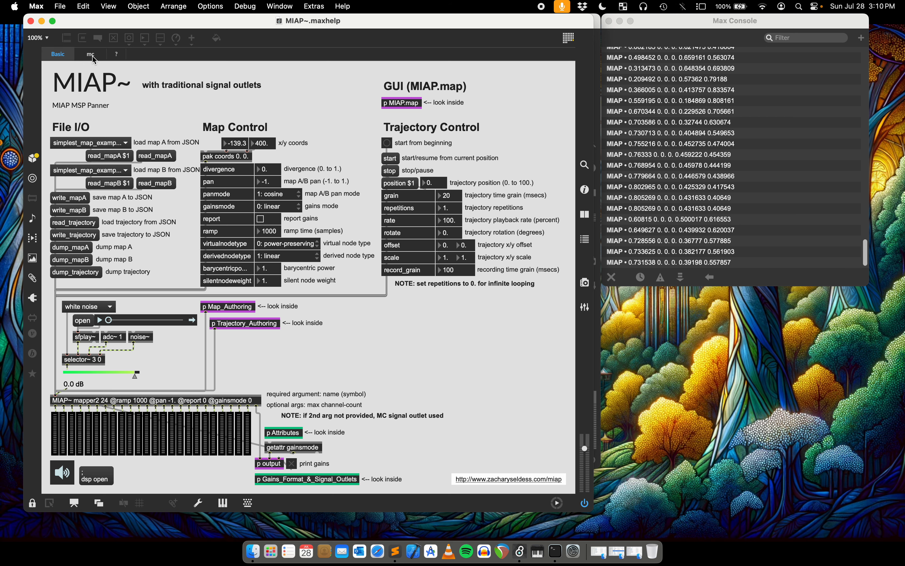
left_click(91, 54)
left_click(58, 54)
left_click(91, 54)
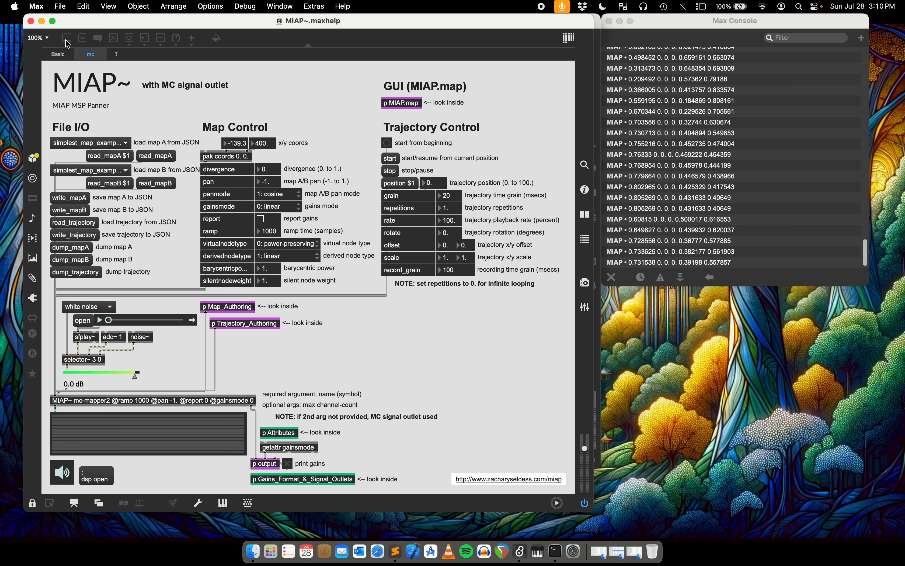
left_click(58, 54)
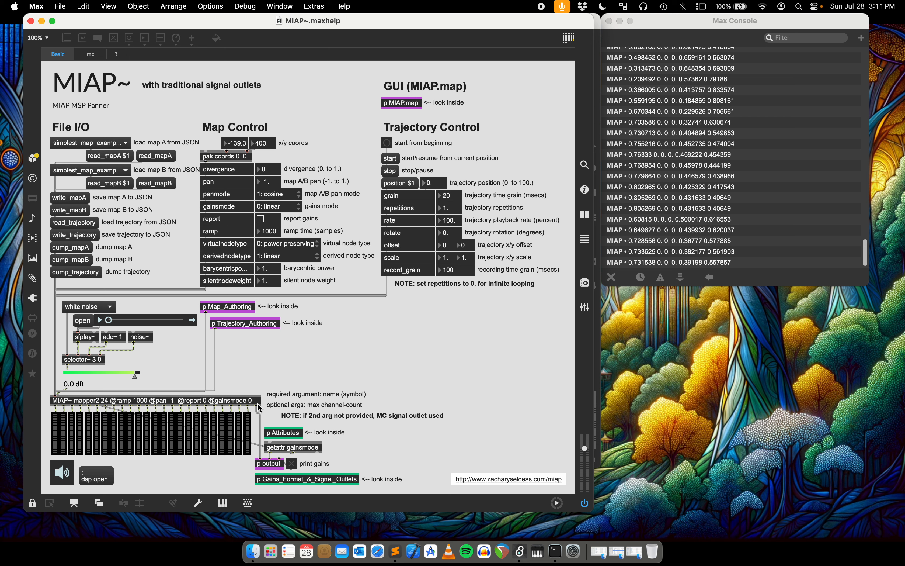
left_click(90, 55)
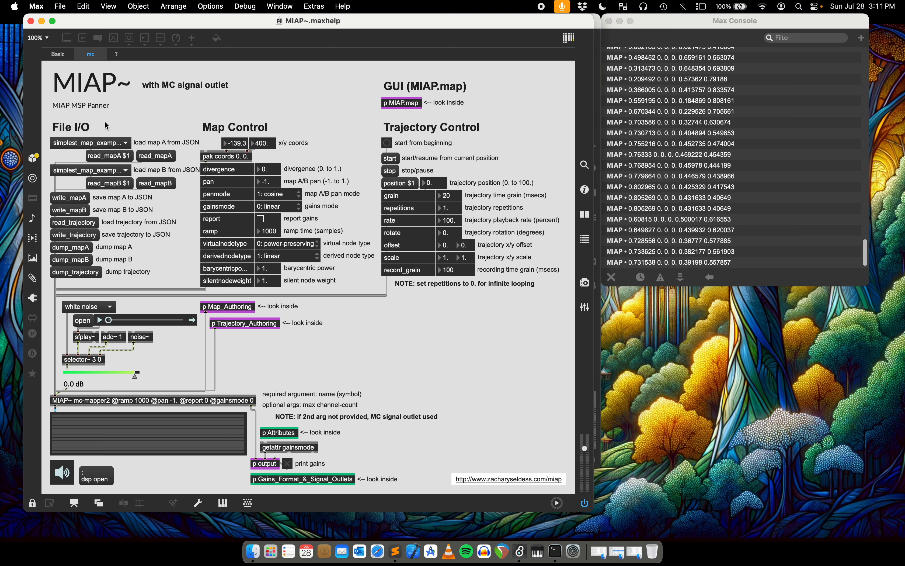
left_click(58, 55)
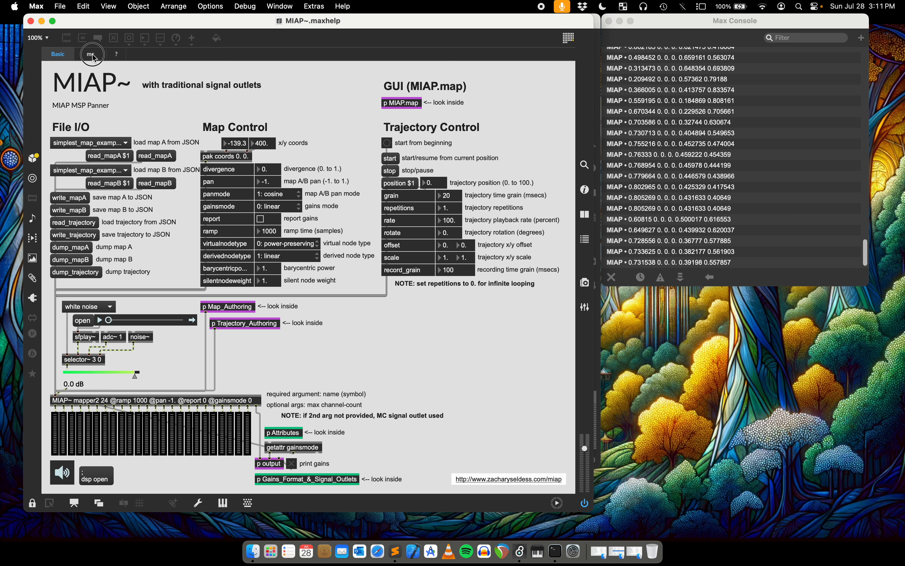
left_click(93, 54)
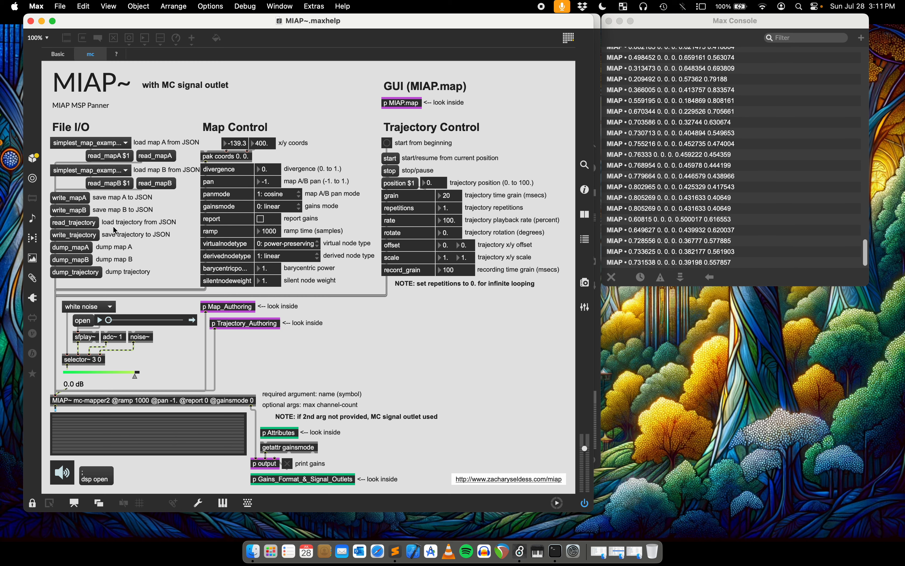
left_click(56, 54)
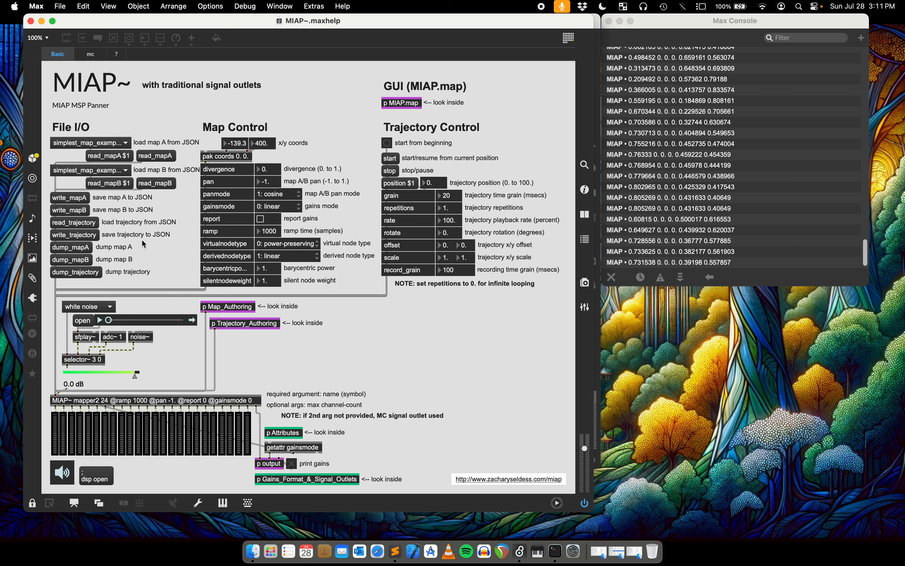
Load noncontiguous_channels.json as map A in the Basic version and open the MIAP.map subpatch.
left_click(155, 156)
double_click(263, 135)
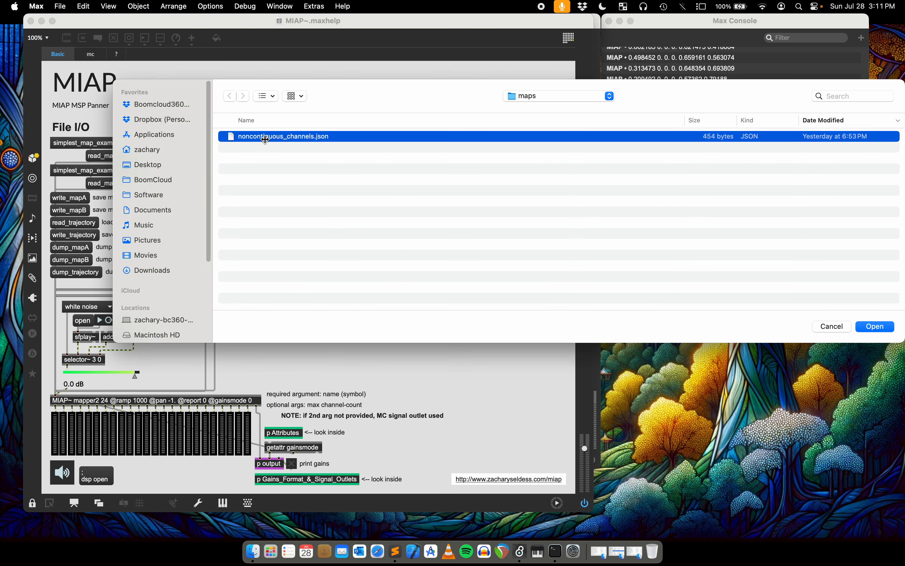
left_click(411, 106)
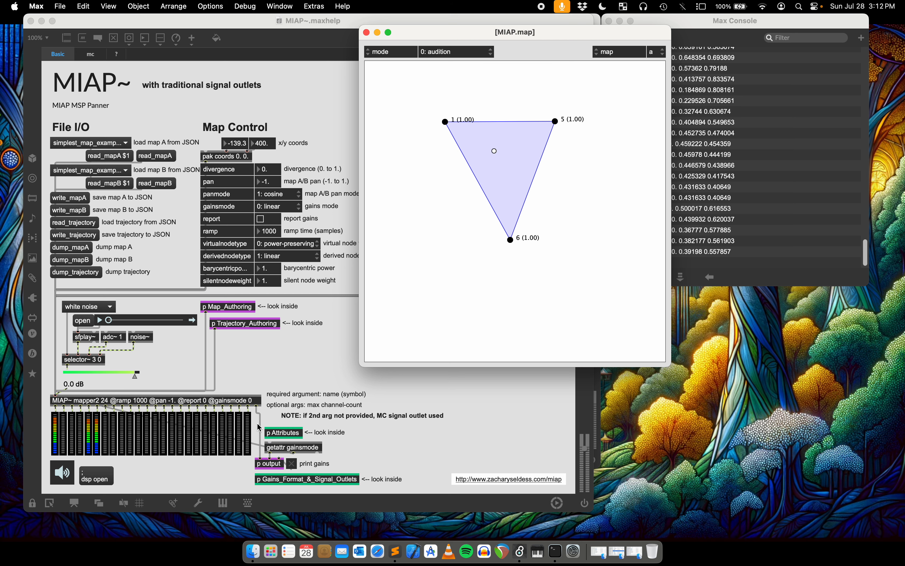
Enable gain reporting and gain printing, and move the audition point around inside the triangle of nodes 1, 5 and 6.
left_click(261, 219)
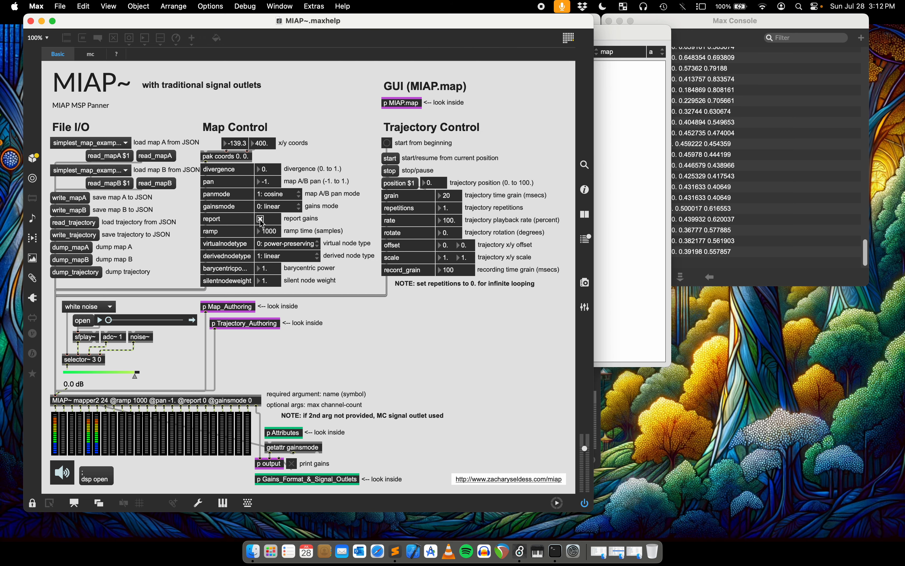
left_click(292, 464)
left_click(616, 187)
left_click_drag(521, 165, 501, 159)
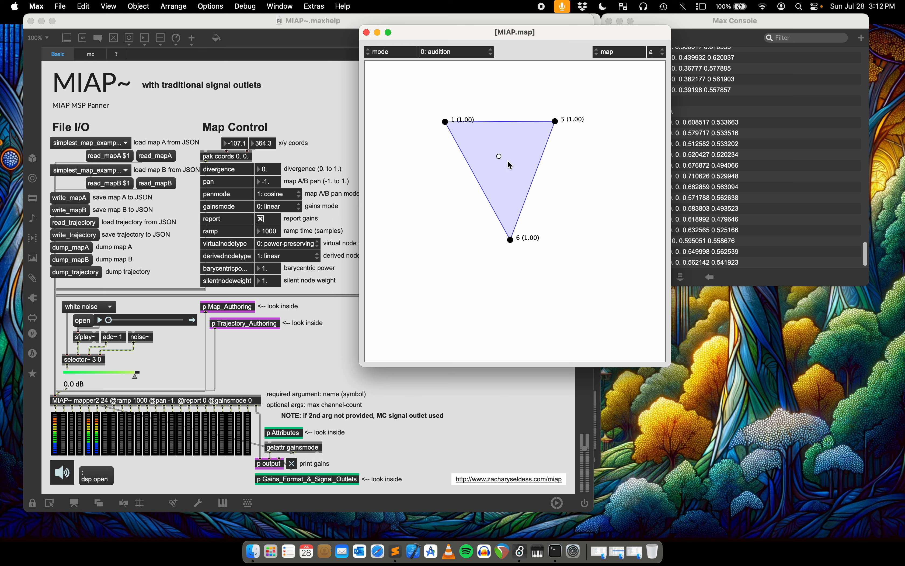
left_click_drag(509, 159, 495, 146)
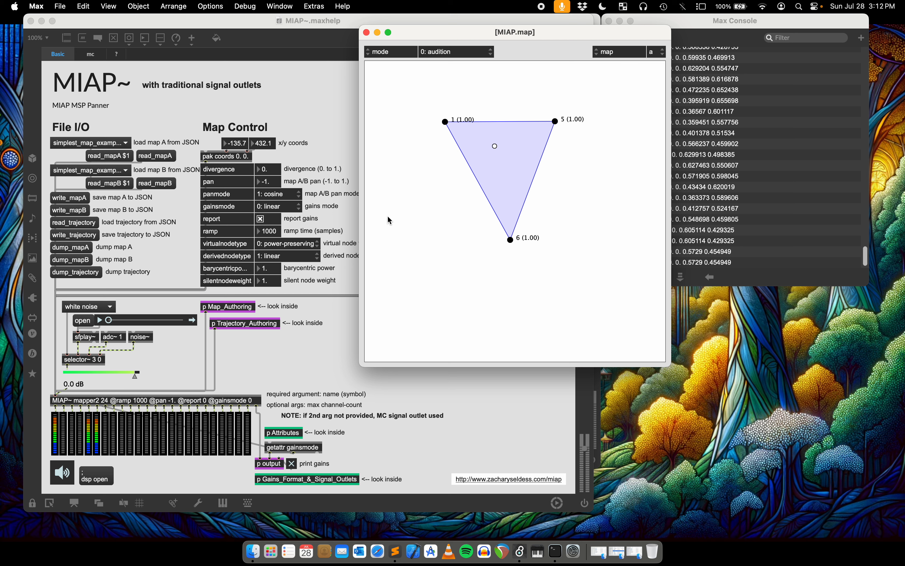
left_click_drag(482, 156, 501, 196)
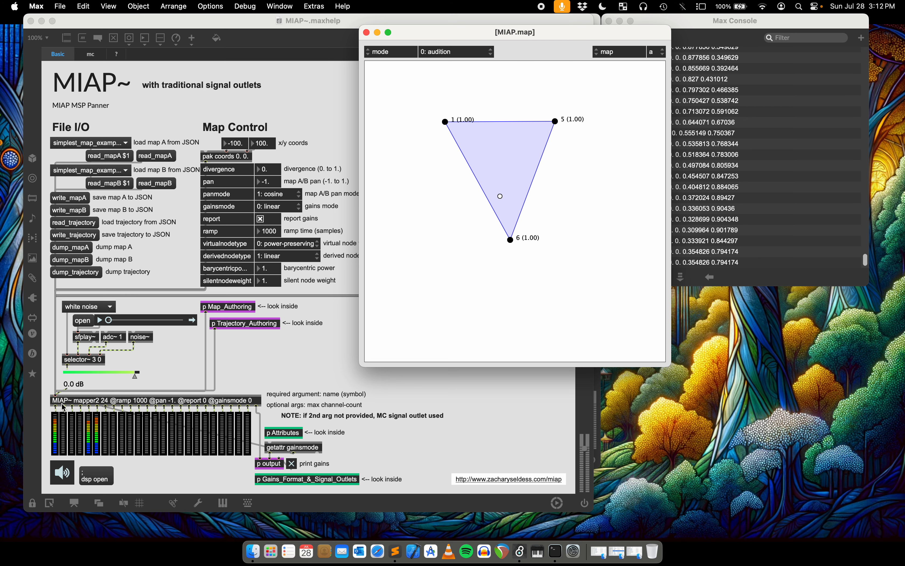
Load 79.4ch_map_sound_dome.json as map A and move the audition point near the map's centre to examine the printed gains.
left_click(88, 146)
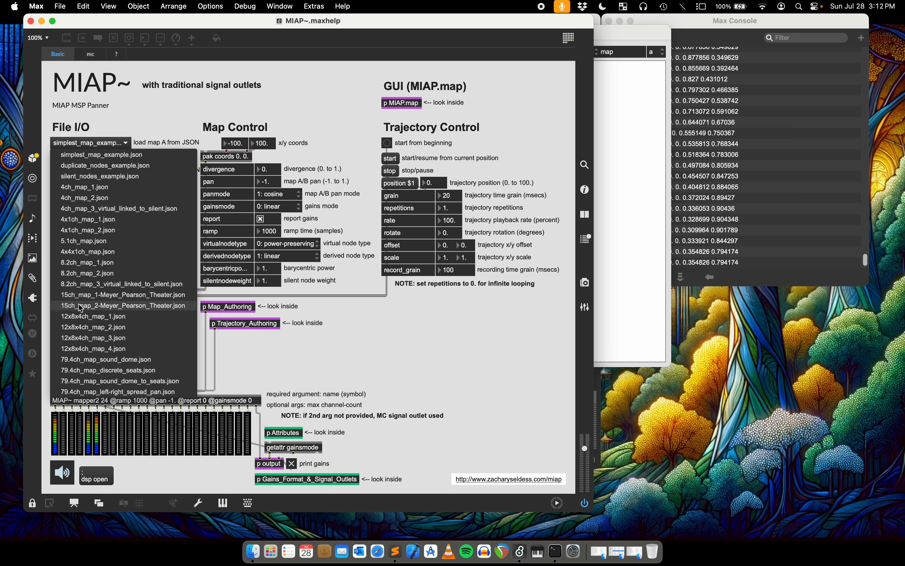
left_click(81, 361)
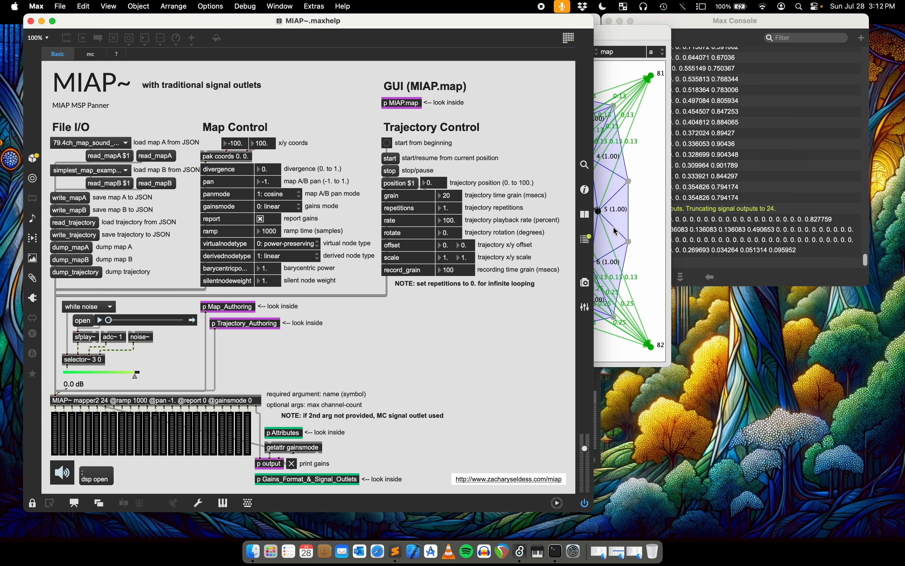
left_click(616, 213)
mouse_move(518, 211)
left_mouse_down()
mouse_move(516, 222)
mouse_move(476, 226)
mouse_move(539, 232)
mouse_move(574, 205)
mouse_move(546, 154)
mouse_move(466, 144)
mouse_move(468, 224)
mouse_move(524, 209)
mouse_move(511, 193)
mouse_move(520, 193)
mouse_move(502, 211)
mouse_move(520, 205)
left_mouse_up()
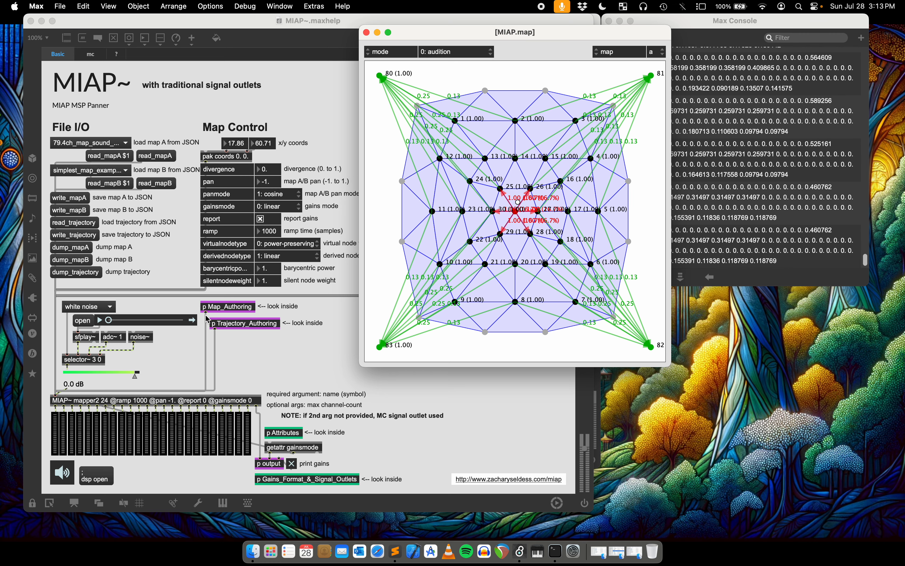
left_click(767, 220)
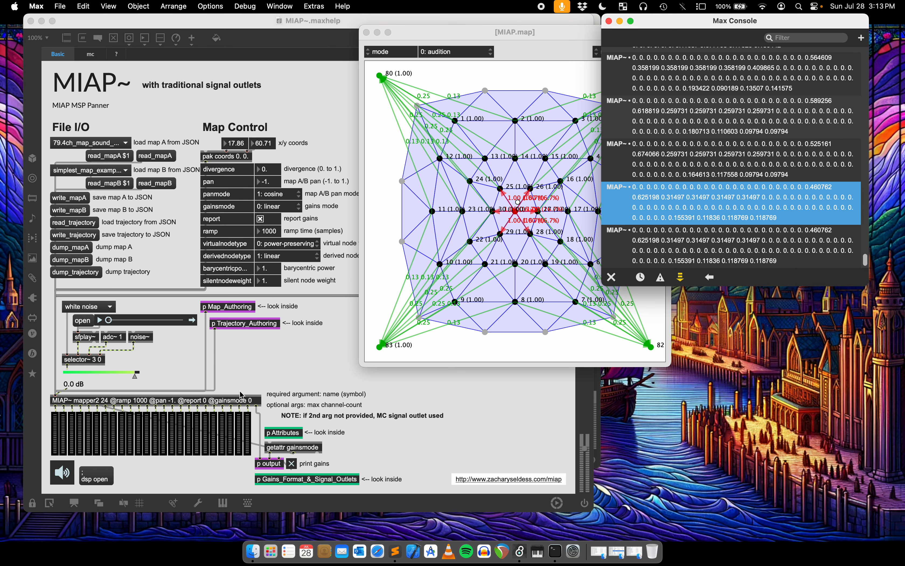
Open the MIAP.map subpatch of the MC signal outlet version and load noncontiguous_channels.json as map A.
left_click(367, 32)
left_click(90, 54)
double_click(152, 401)
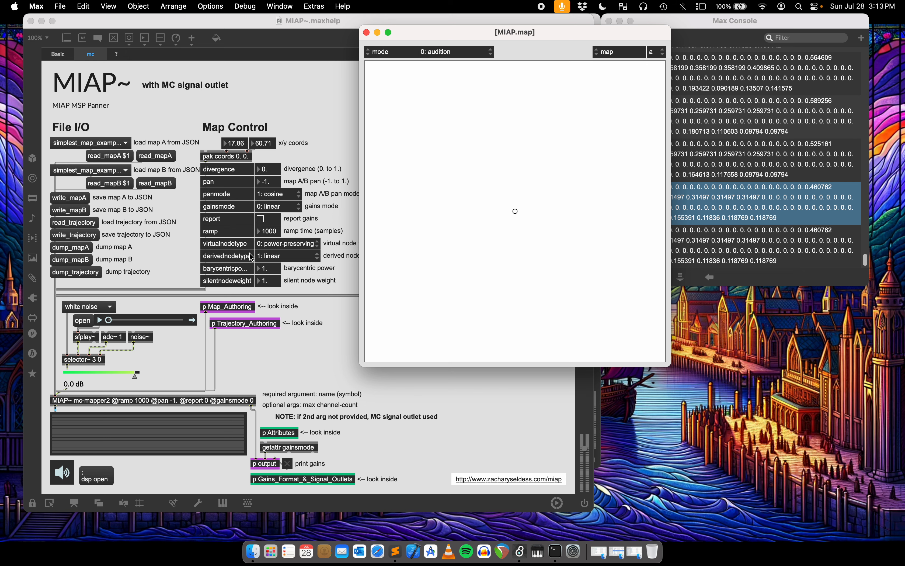
left_click_drag(504, 228, 550, 170)
left_click(156, 161)
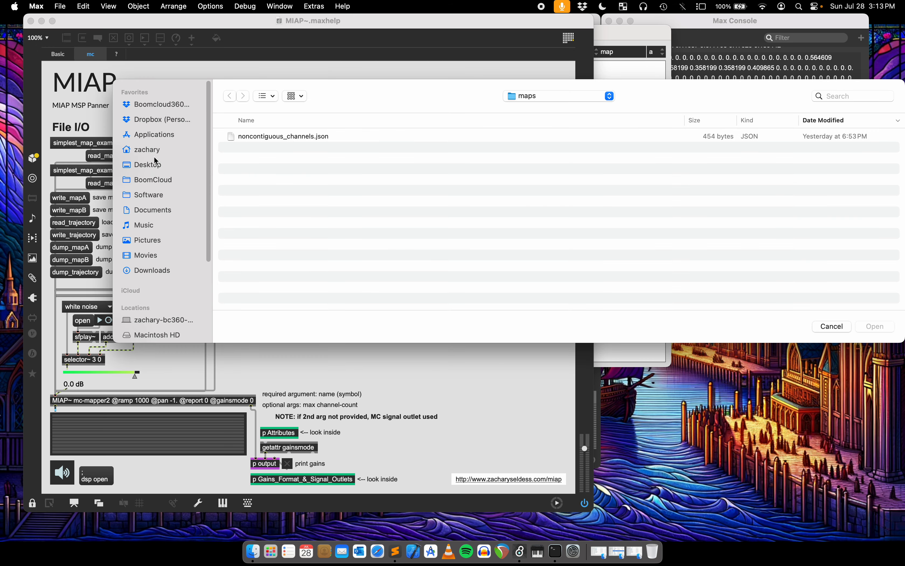
double_click(281, 135)
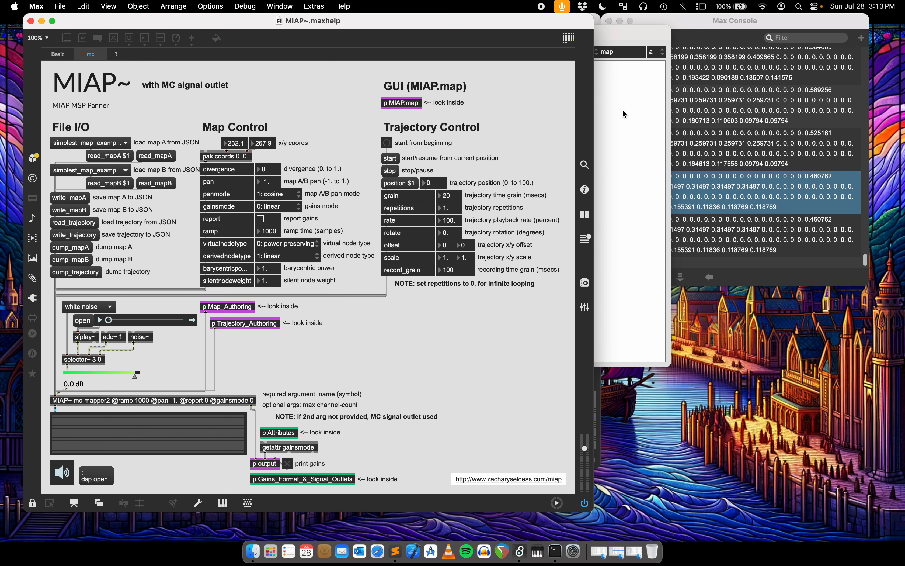
Restart the audio and audition several positions inside the triangular map to drive the MC signal meter.
left_click(622, 119)
mouse_move(504, 155)
left_mouse_down()
mouse_move(505, 170)
mouse_move(498, 167)
mouse_move(507, 134)
mouse_move(499, 161)
left_mouse_up()
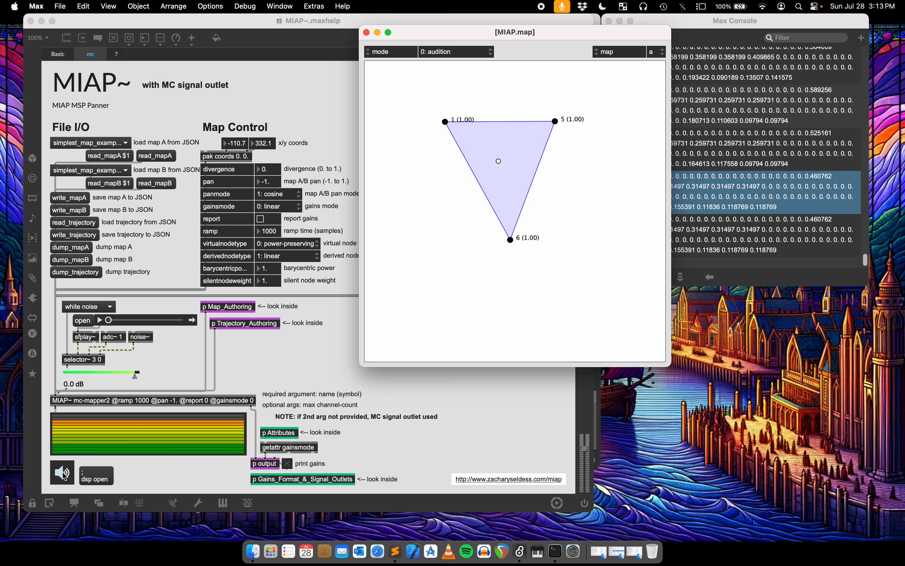
left_click(64, 474)
left_click(64, 474)
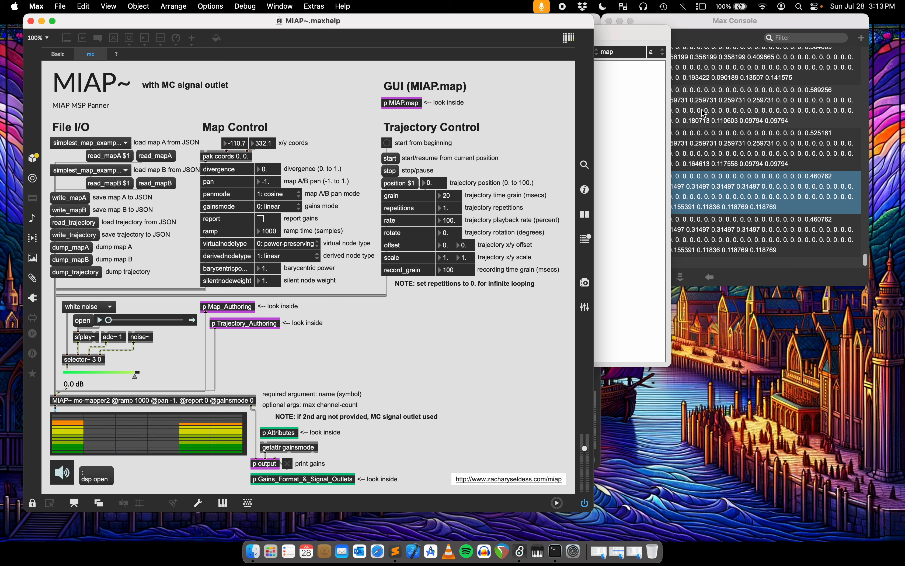
left_click(634, 150)
left_click_drag(634, 151, 502, 149)
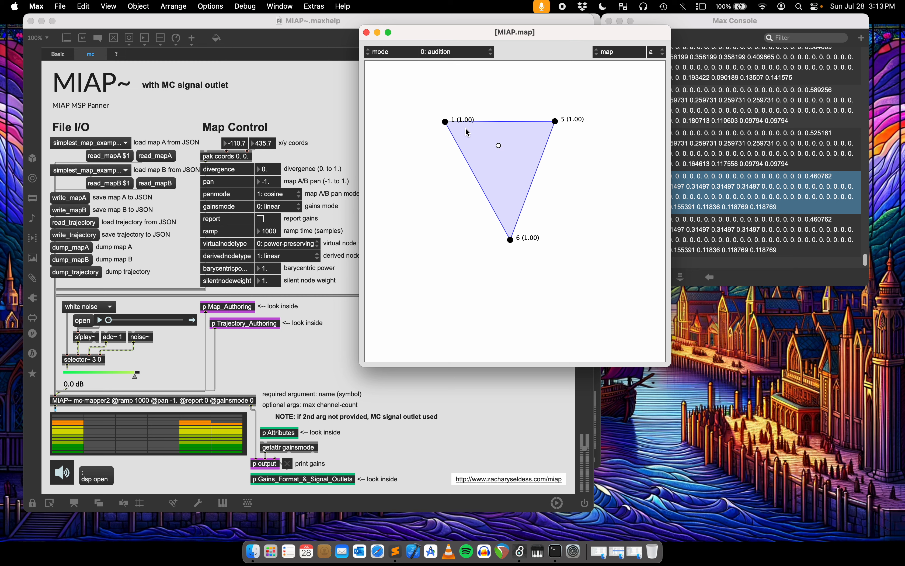
left_click_drag(507, 160, 487, 150)
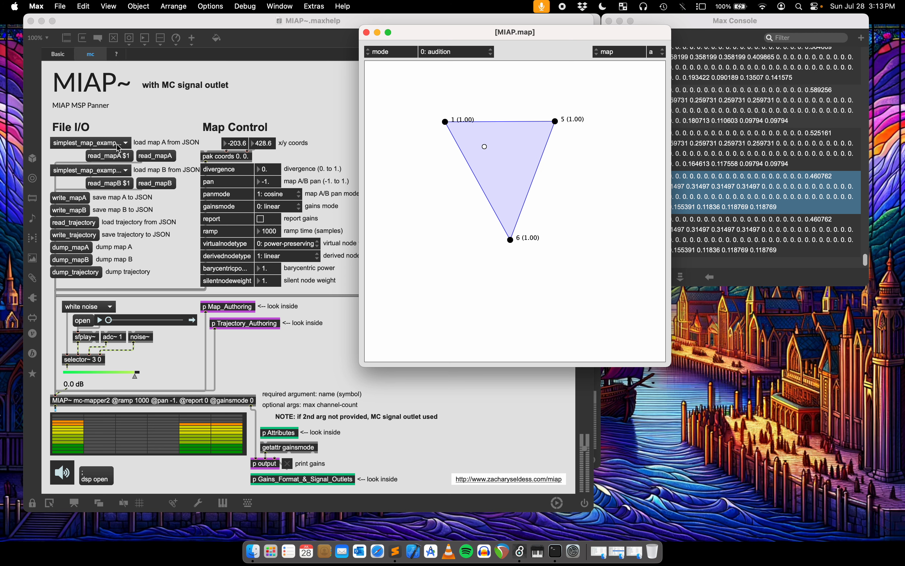
Load 79.4ch_map_sound_dome.json as map A in the MC version and restart the audio to audition a position near node 26.
left_click(67, 146)
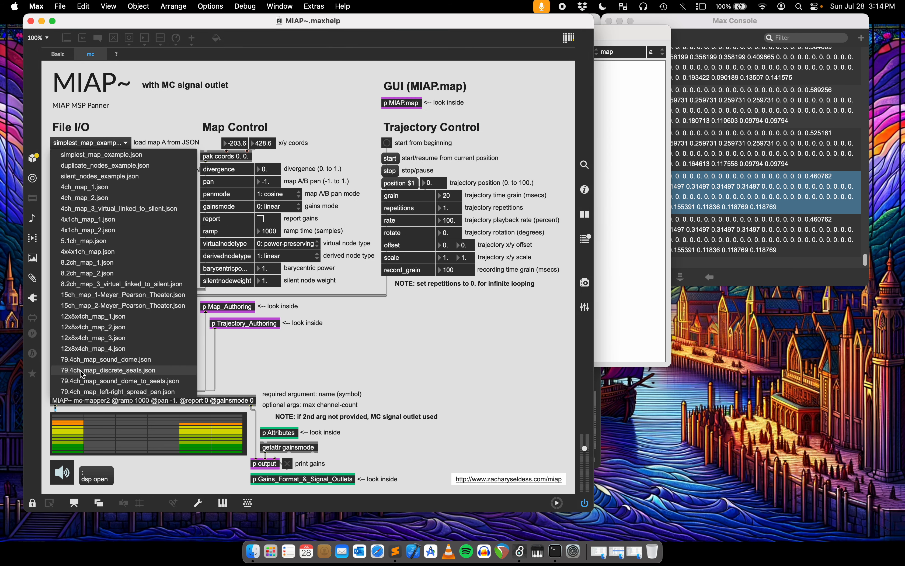
left_click(82, 361)
left_click(625, 188)
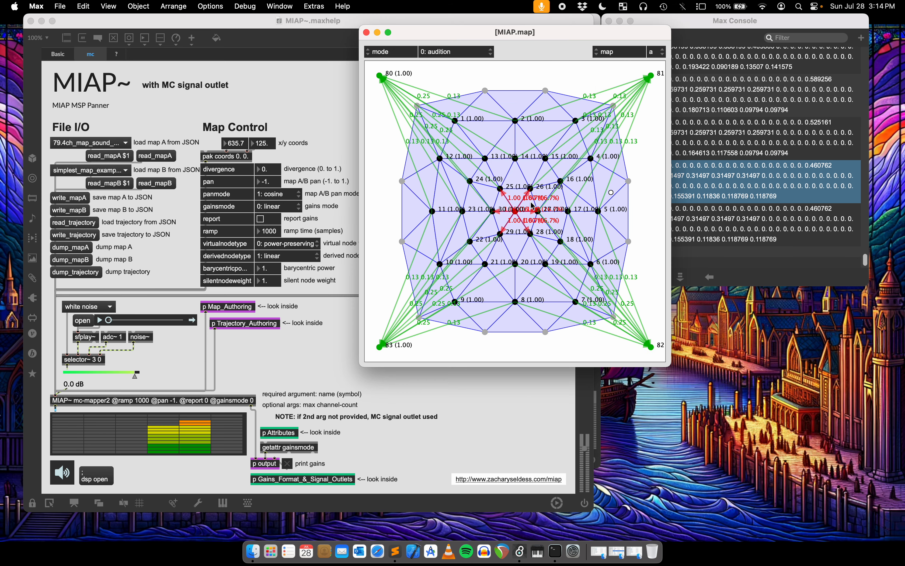
left_click(61, 472)
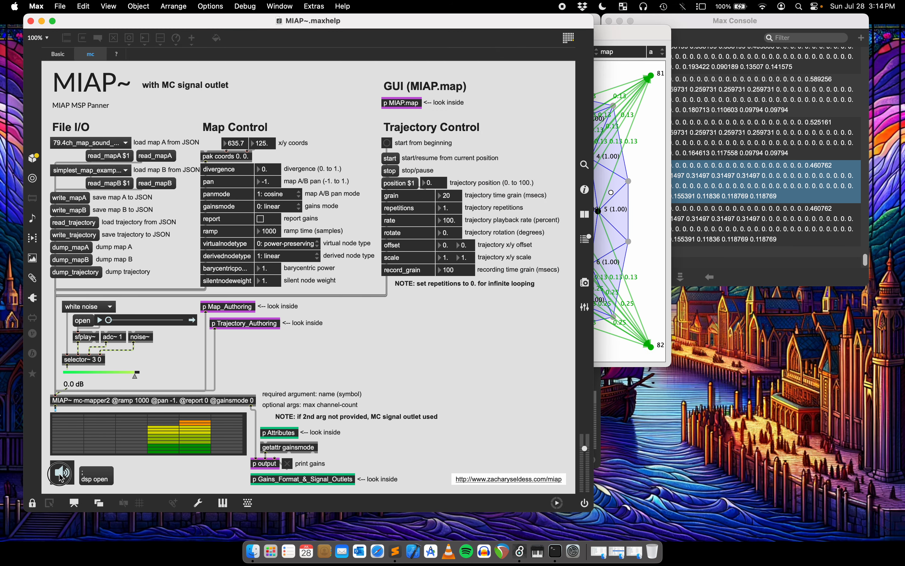
left_click_drag(613, 208, 537, 187)
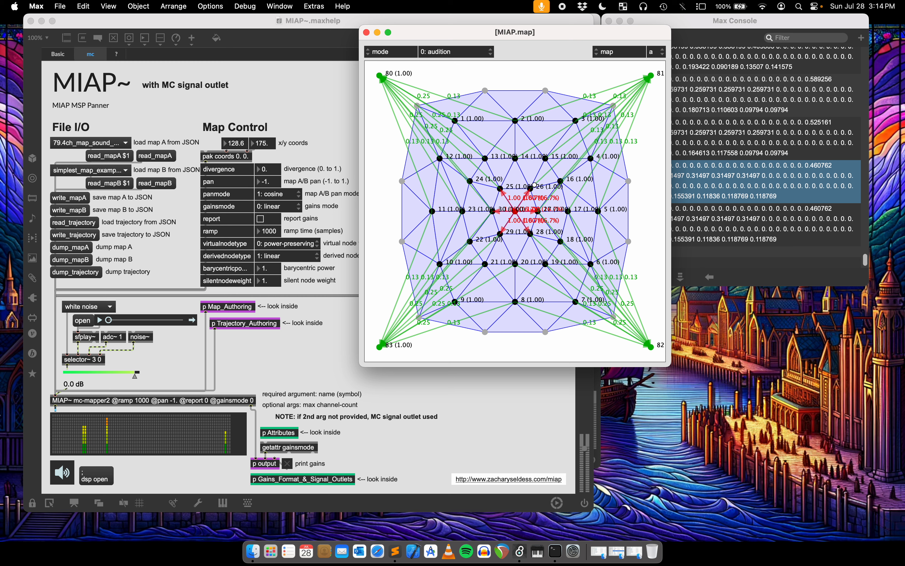
Close the map window and return to the MIAP.map help patch, taking it out of presentation mode.
left_click(366, 33)
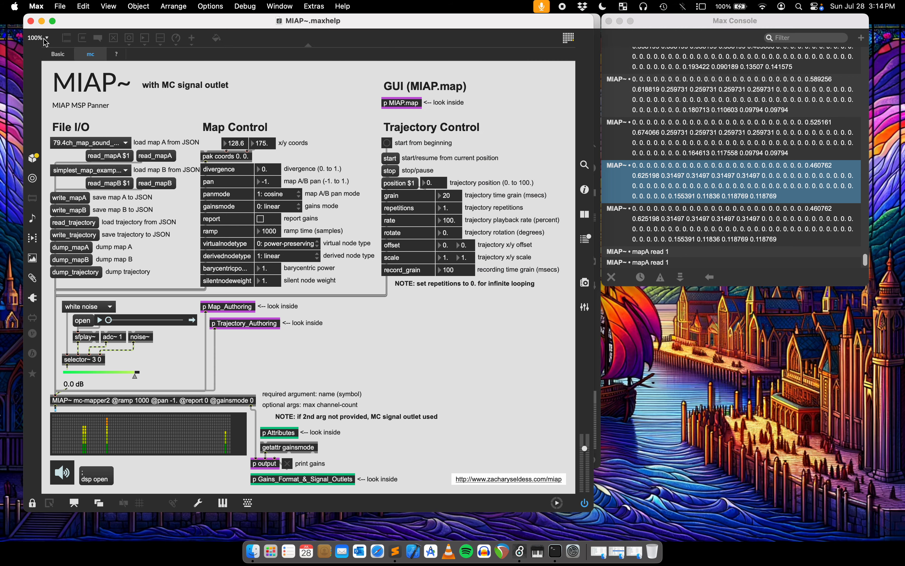
left_click(41, 21)
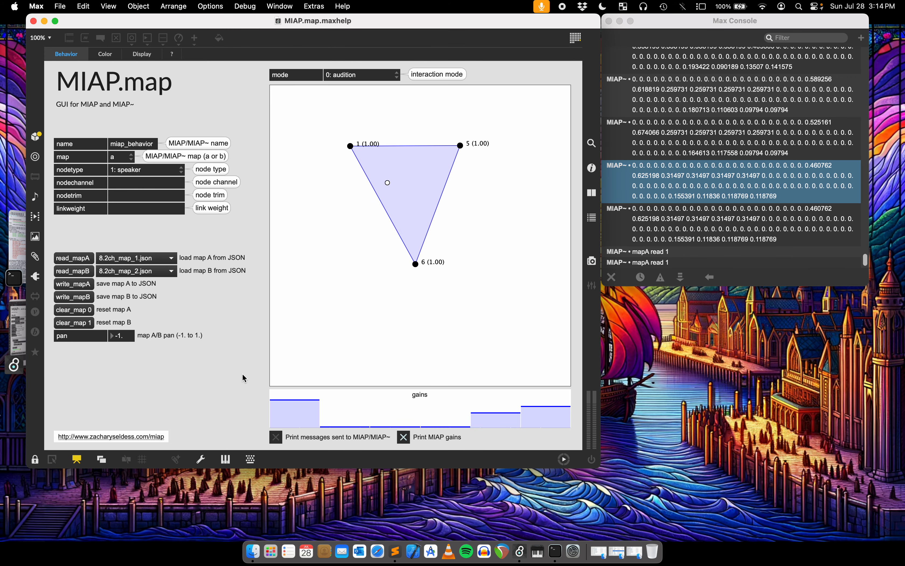
key("super+alt+e")
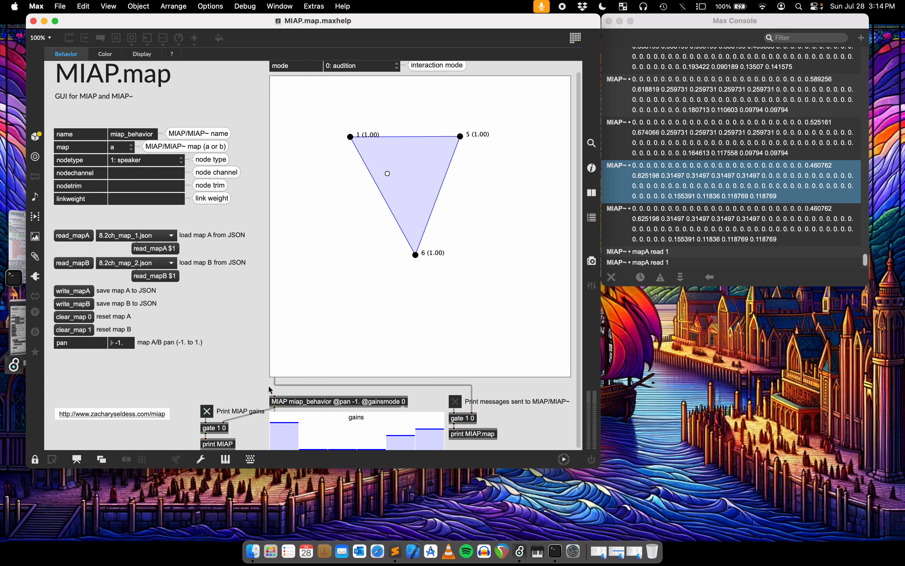
Reveal the help patch's cords, return to locked presentation mode, and audition positions inside the triangle with message printing enabled.
key("super+e")
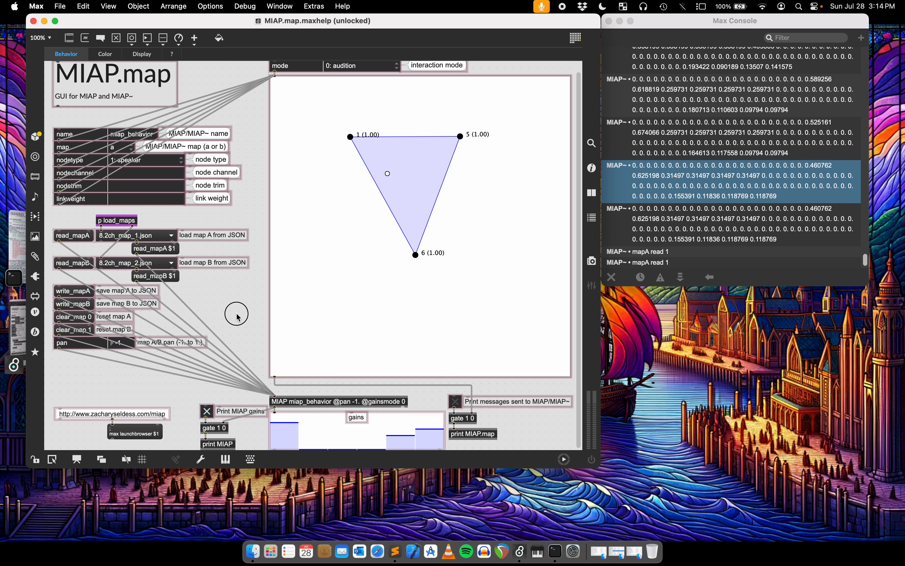
key("super+alt+e")
key("super+e")
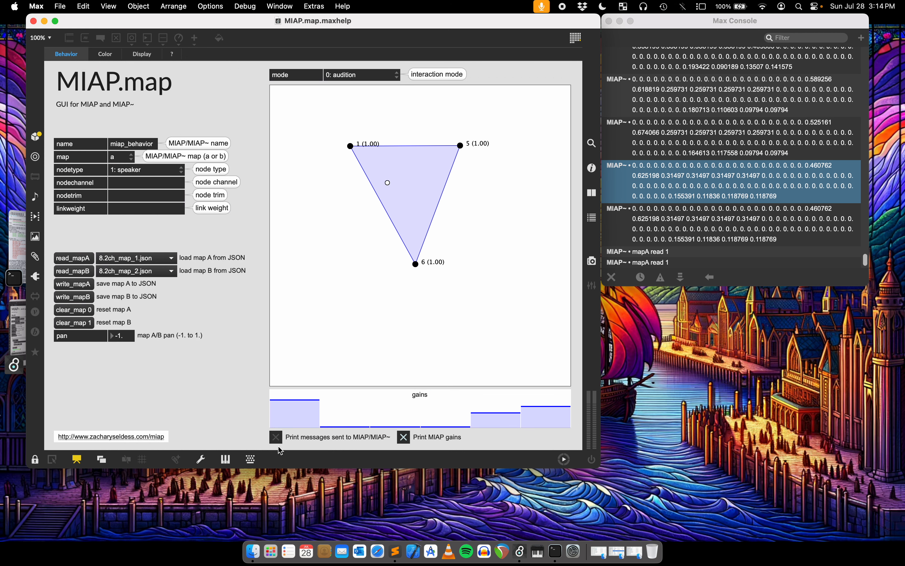
left_click_drag(410, 191, 405, 186)
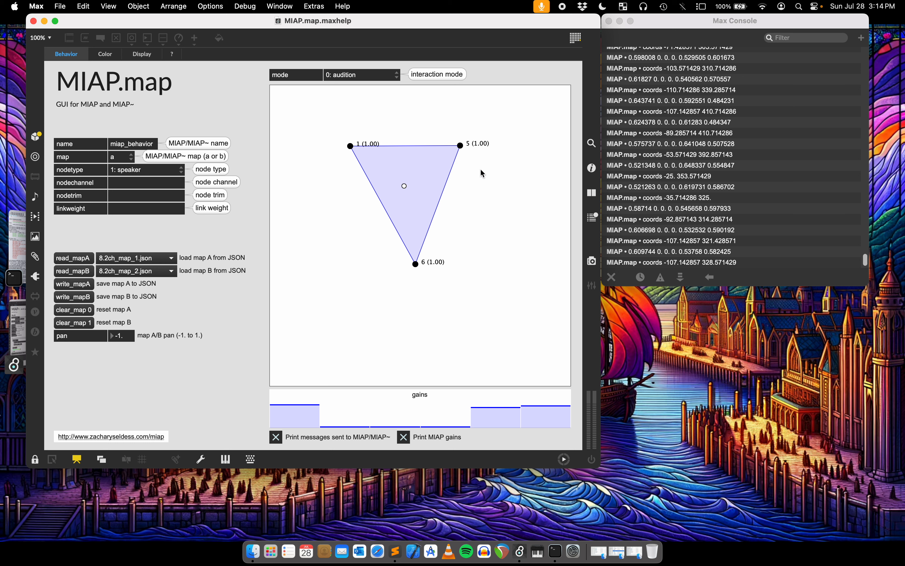
Set the interaction mode to create_nodes, place a speaker node below and left of node 1, and leave presentation mode.
left_click(350, 77)
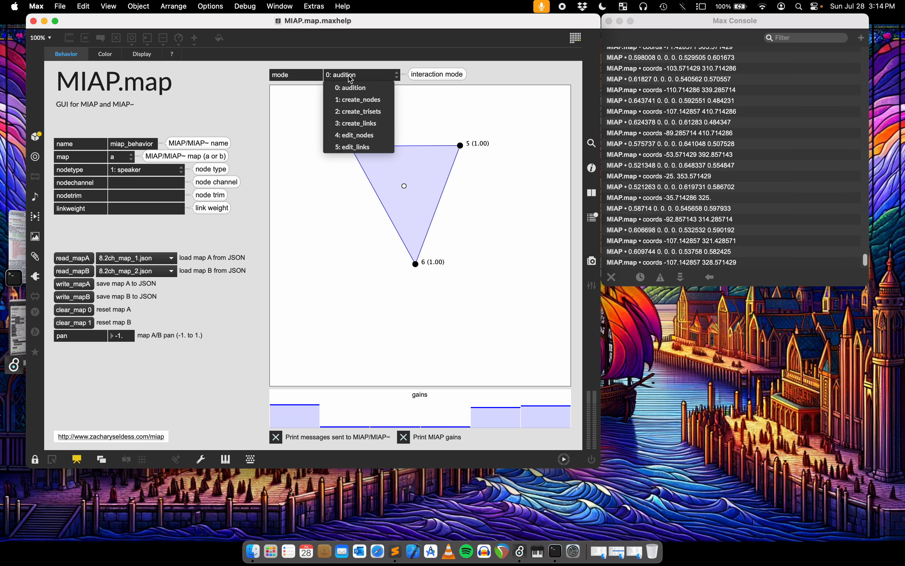
left_click(357, 106)
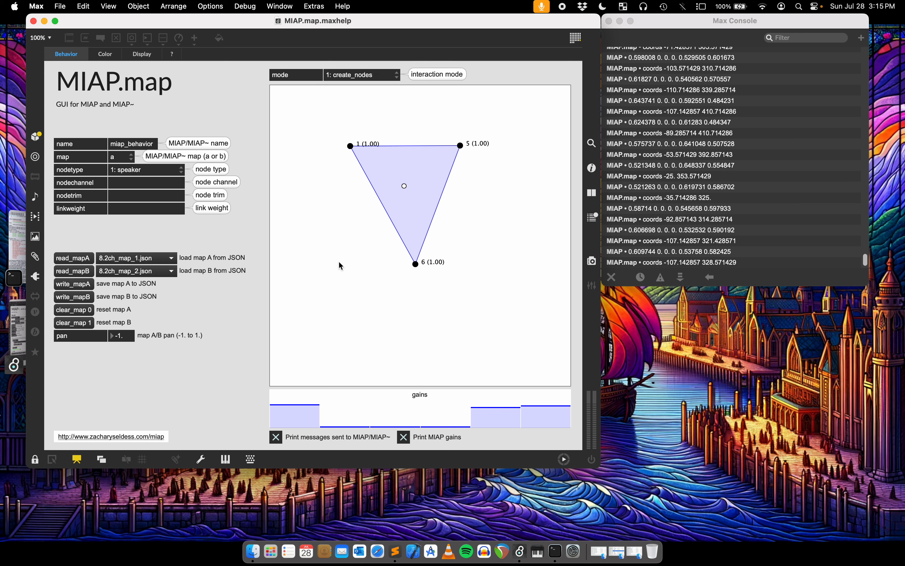
left_click(328, 242)
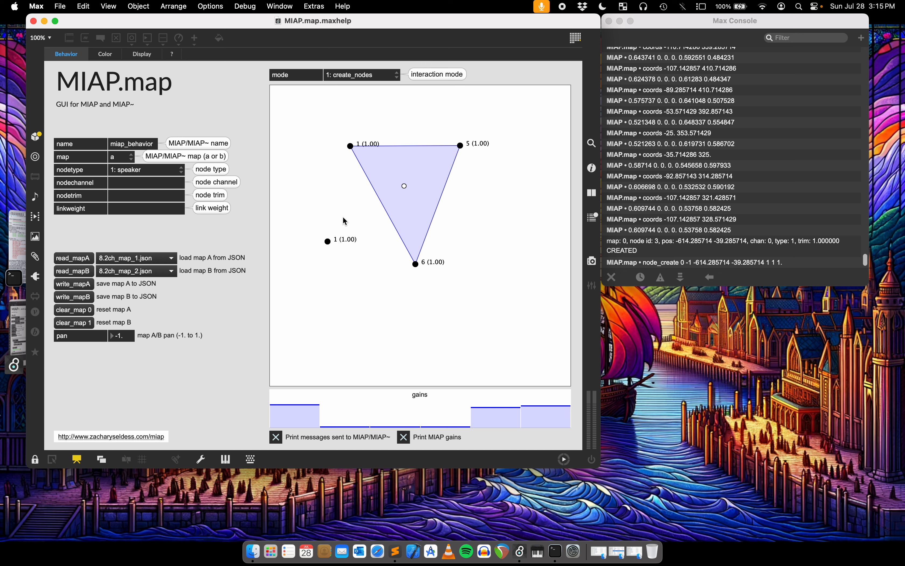
key("super+alt+e")
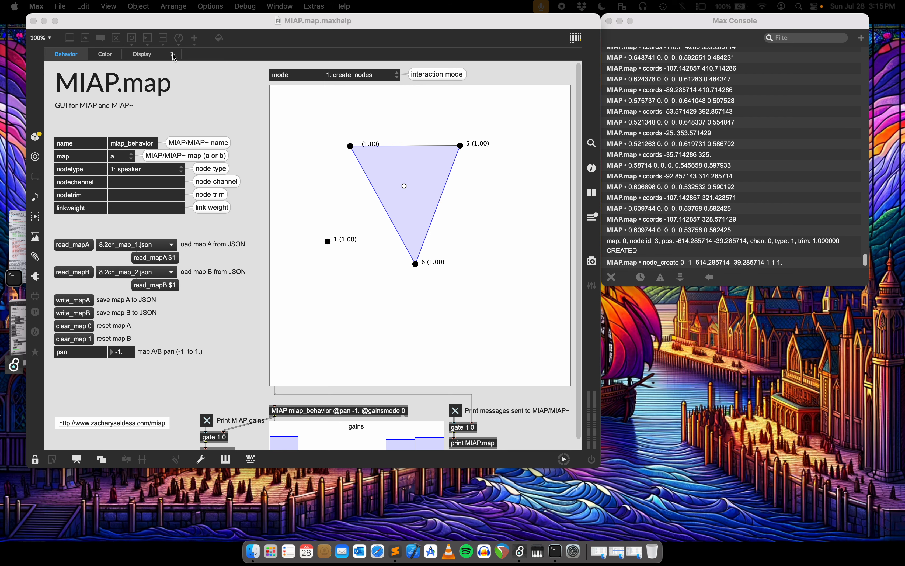
Look through the color and display attribute examples of MIAP.map and return to the behavior examples.
left_click(105, 56)
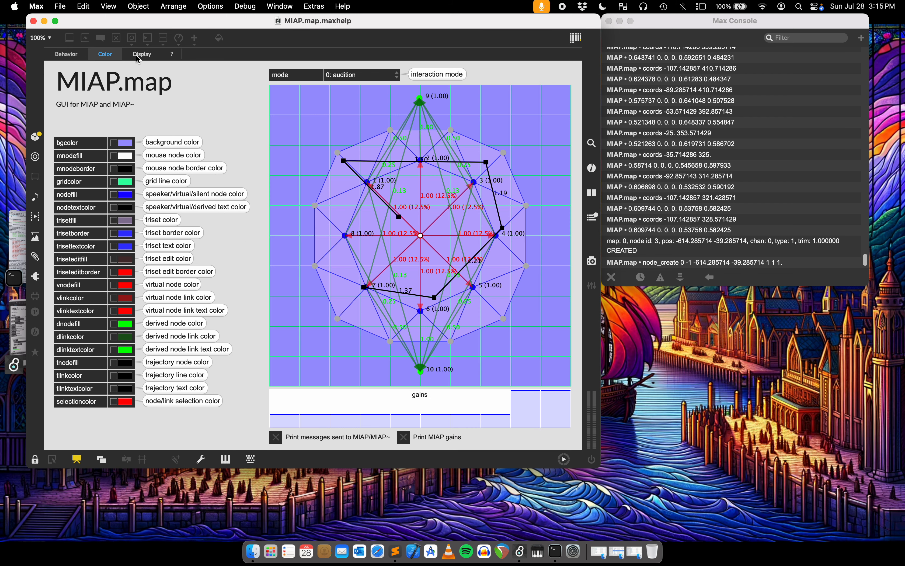
left_click(131, 57)
left_click(105, 54)
left_click(66, 54)
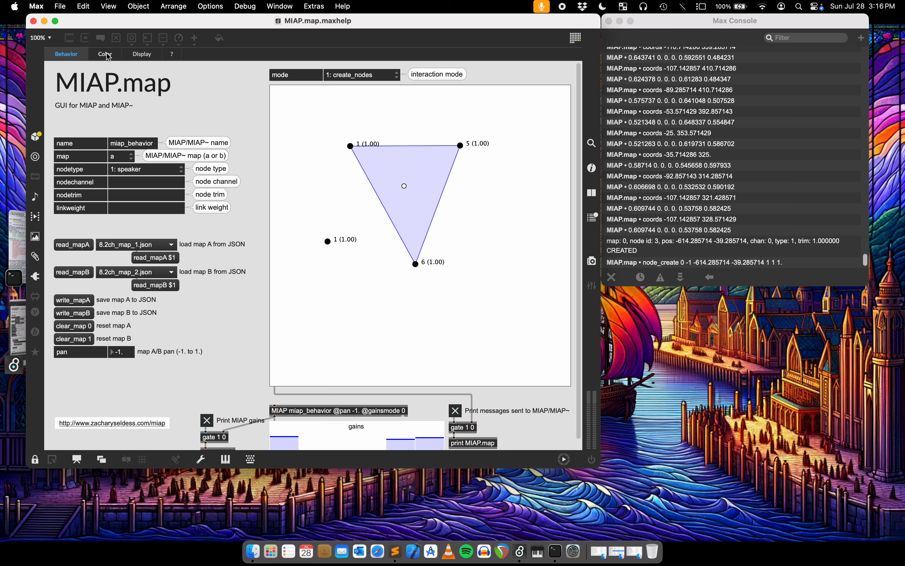
left_click(105, 54)
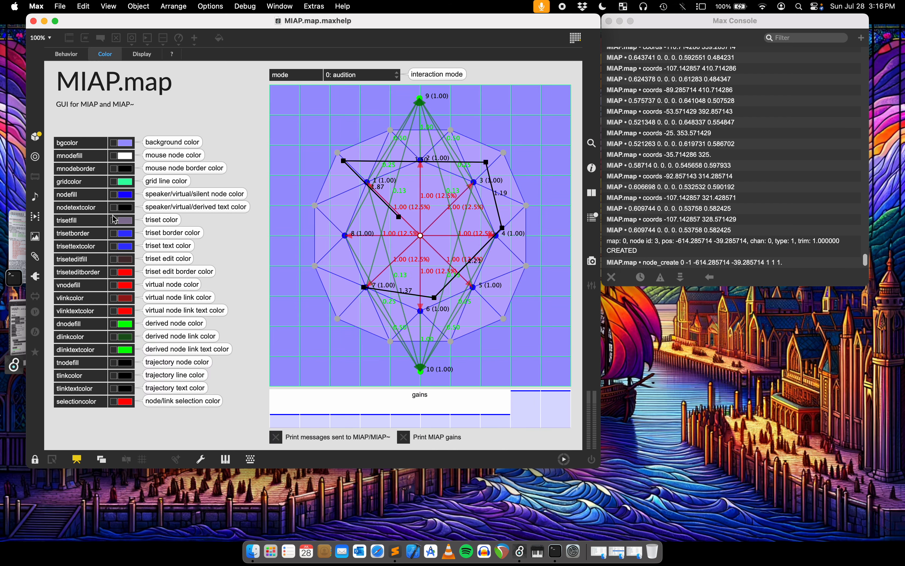
left_click(143, 55)
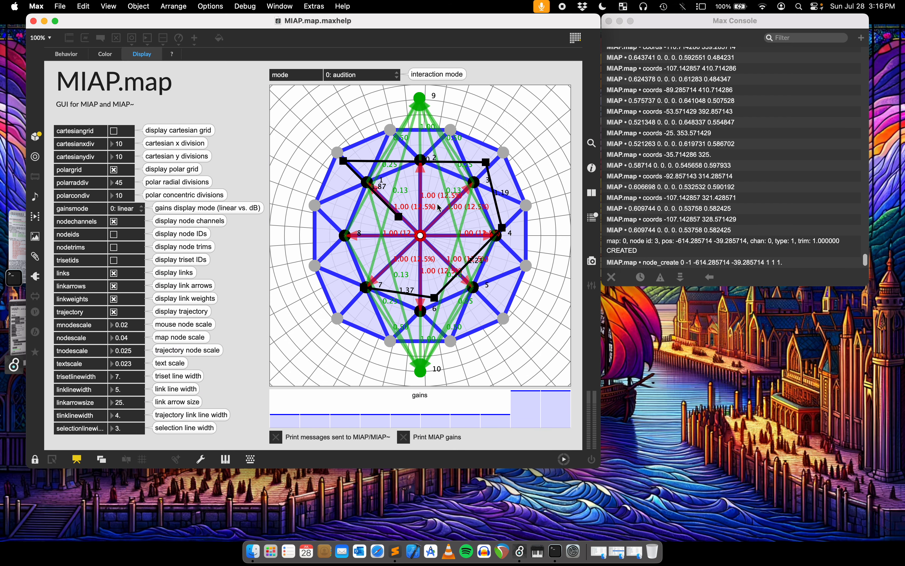
left_click(106, 56)
left_click(69, 57)
Open the related MIAP Max Panner help patch and bring up the full MIAP reference page.
left_click(174, 57)
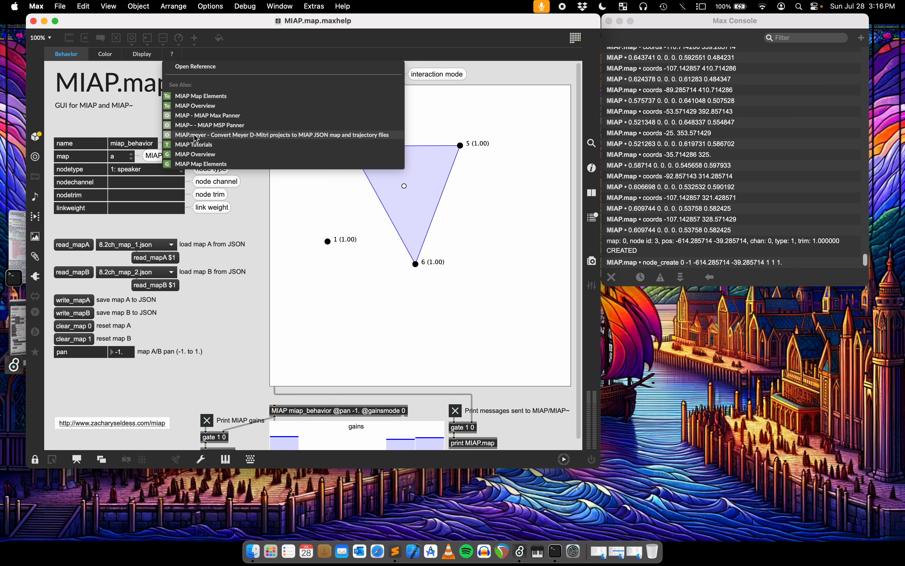
left_click(184, 117)
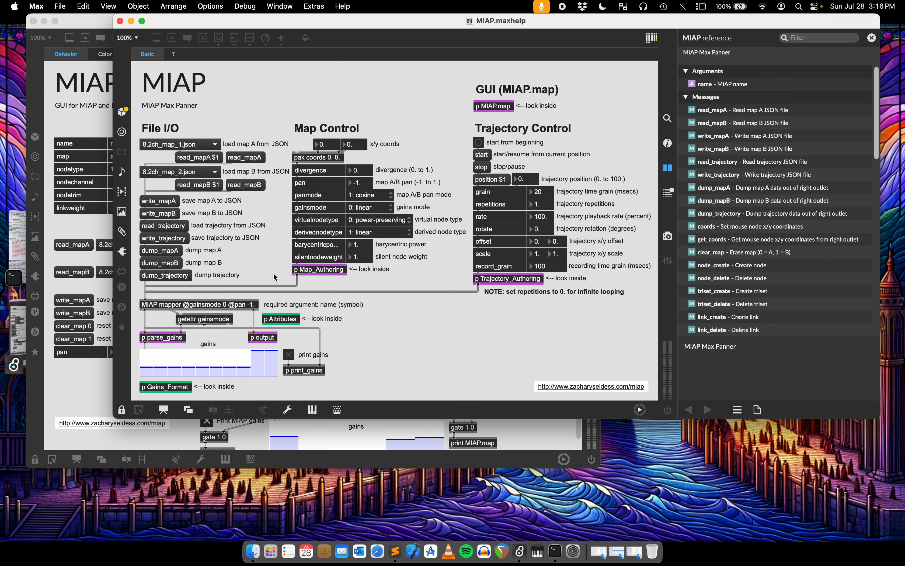
left_click(225, 67)
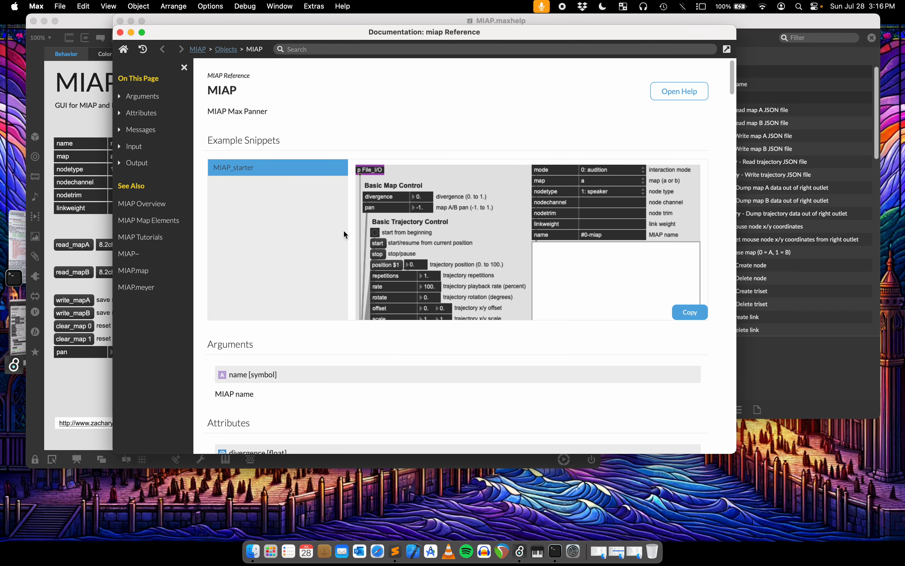
Paste the MIAP_starter example snippet into a new patcher, enlarge its window, lock it, and close it without saving.
scroll(287, 158, "down", 3)
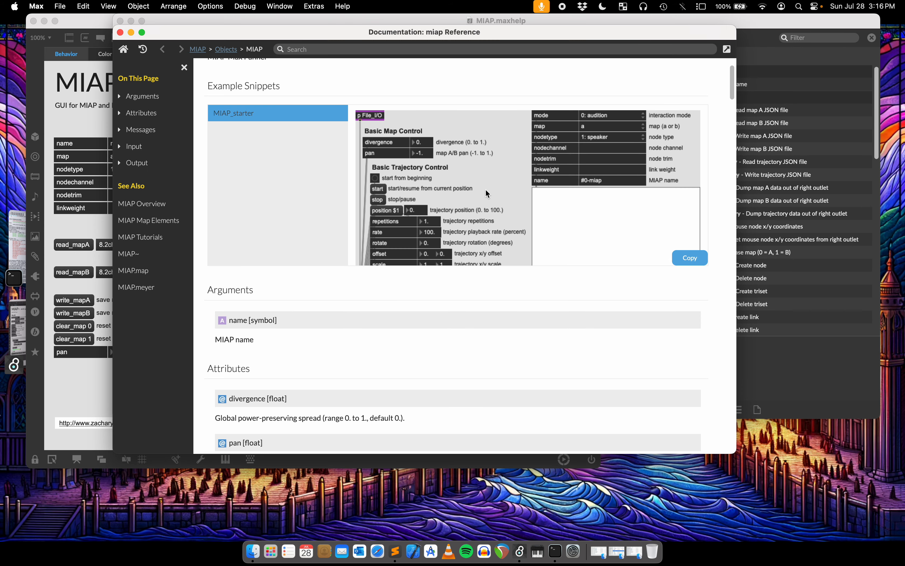
mouse_move(687, 261)
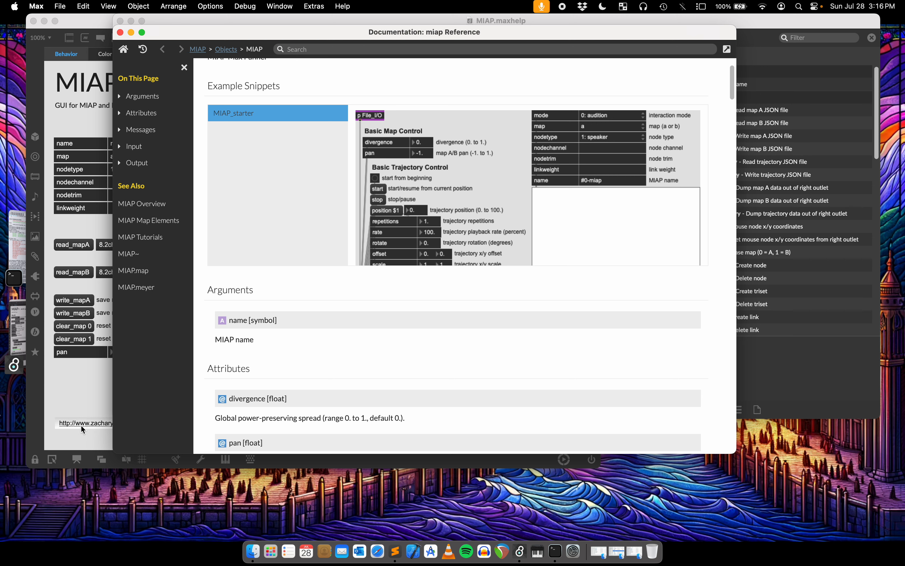
left_click(83, 398)
key("super+n")
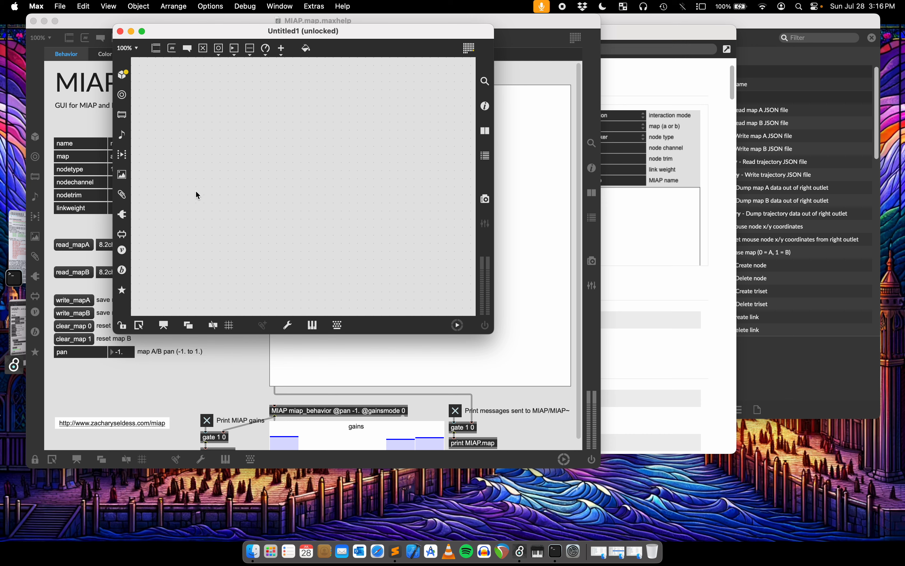
key("super+v")
left_click_drag(492, 332, 732, 440)
key("super+e")
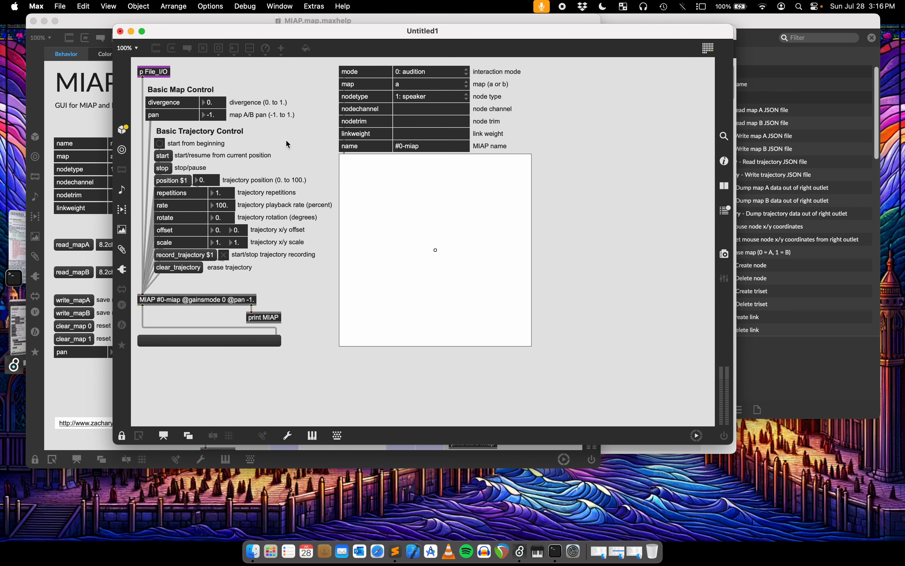
left_click(120, 31)
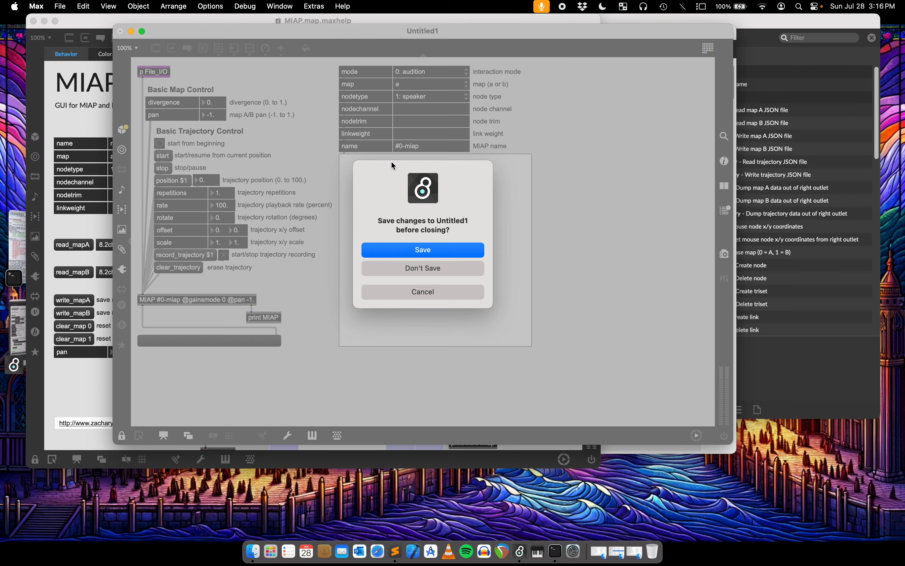
left_click(438, 268)
Read through the attributes, messages and list output description in the MIAP reference, and return to the MIAP.map help patch.
left_click(655, 221)
scroll(378, 298, "down", 2)
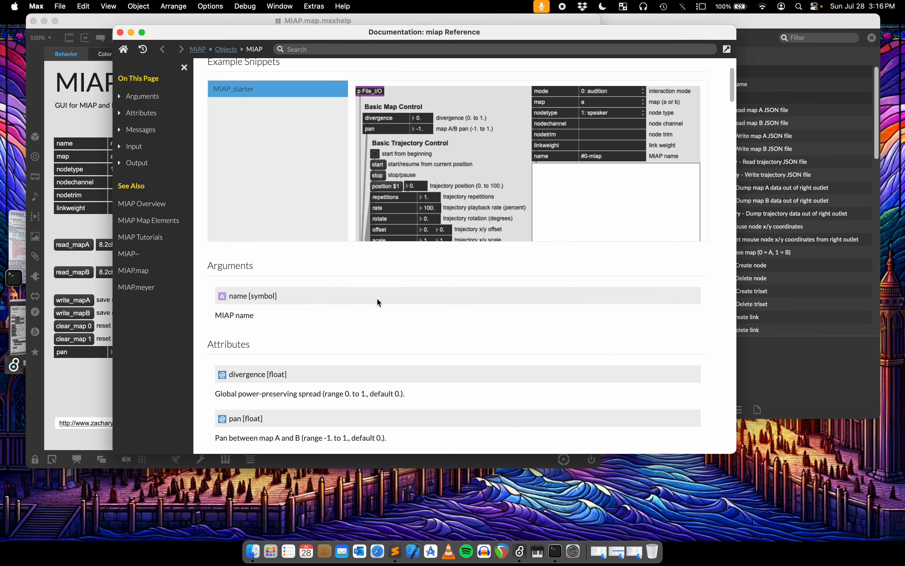
scroll(377, 298, "down", 5)
scroll(225, 147, "down", 9)
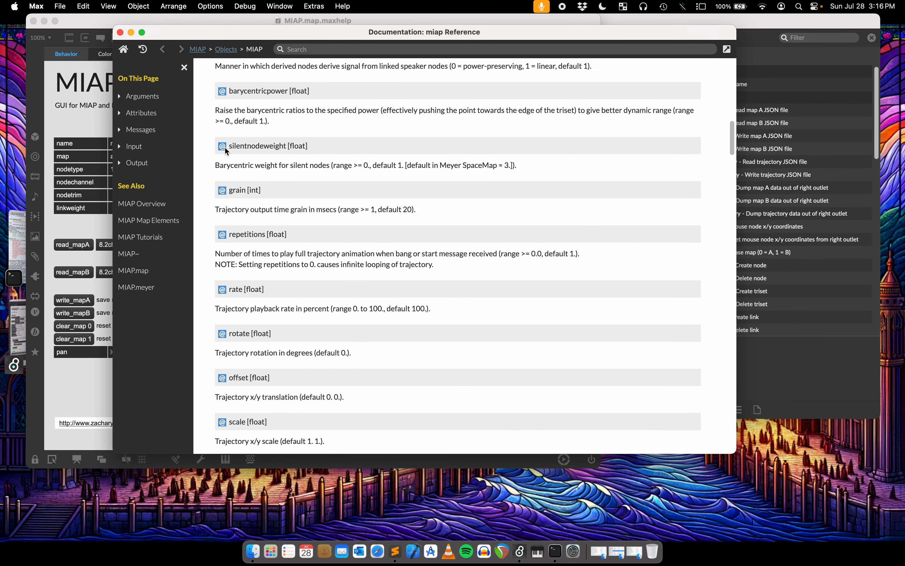
scroll(225, 149, "down", 20)
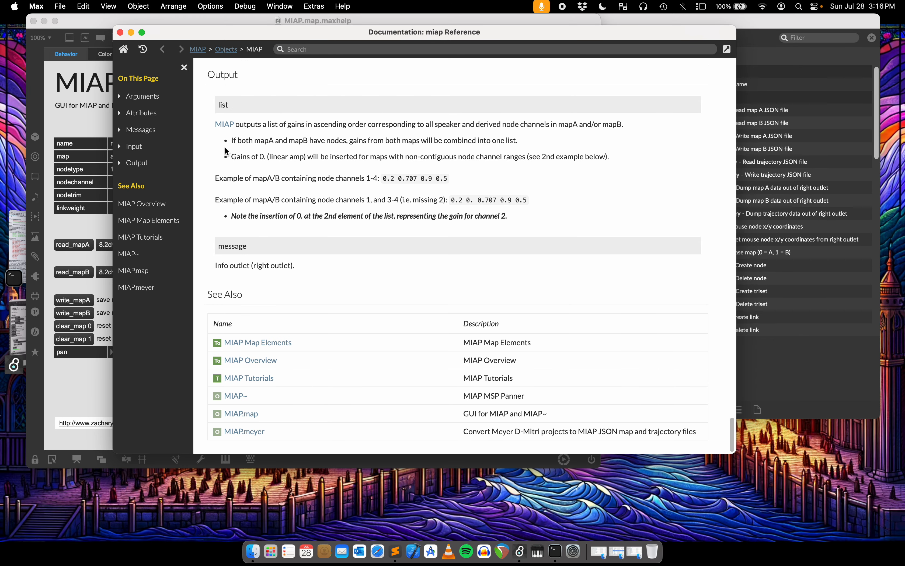
scroll(256, 176, "up", 3)
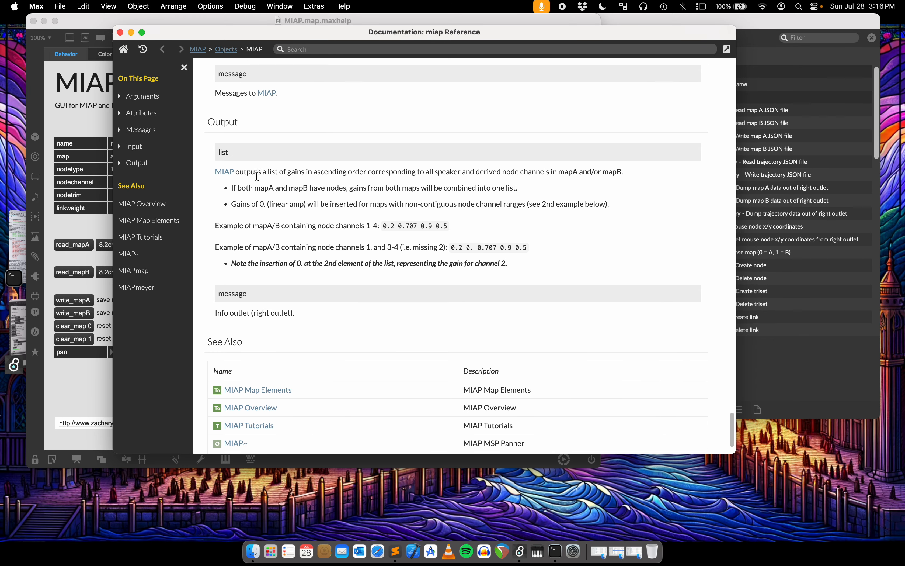
scroll(257, 176, "up", 1)
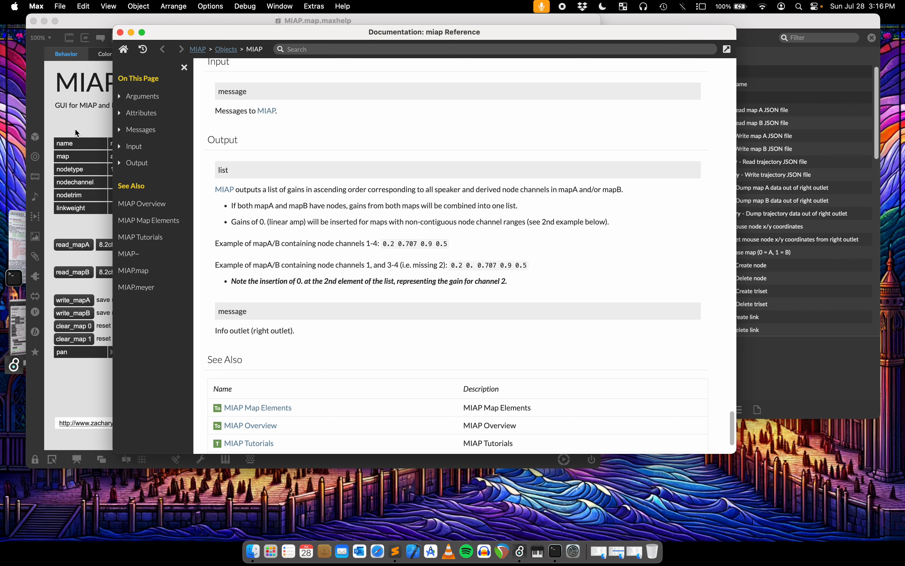
scroll(401, 239, "up", 15)
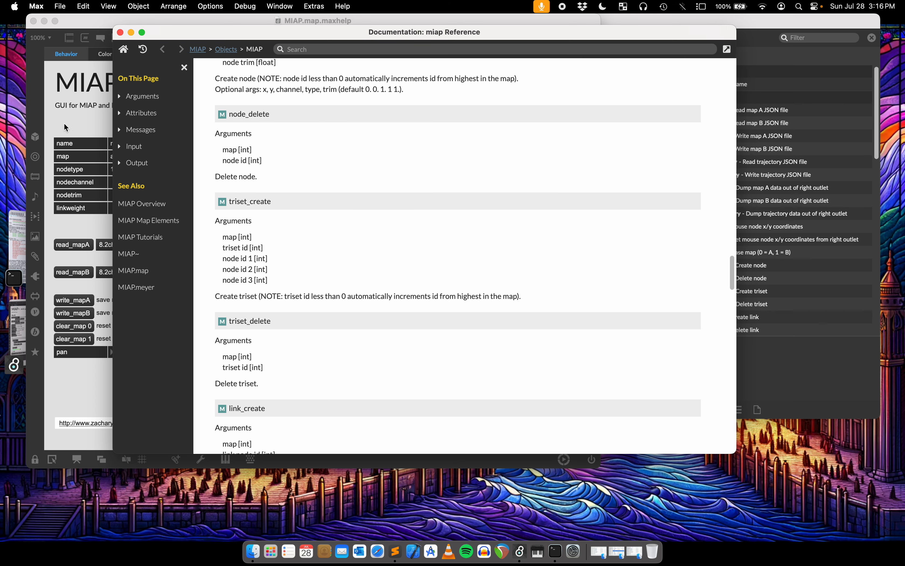
left_click(71, 126)
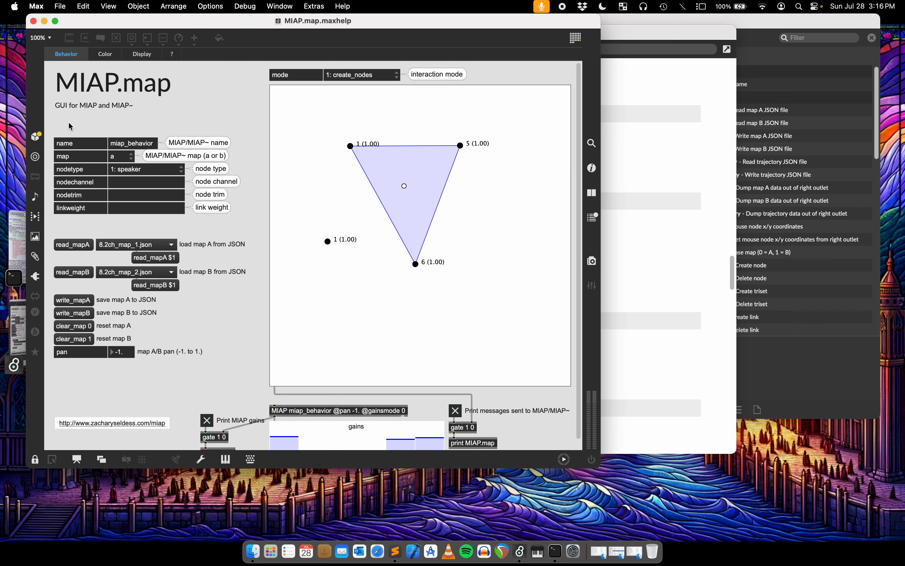